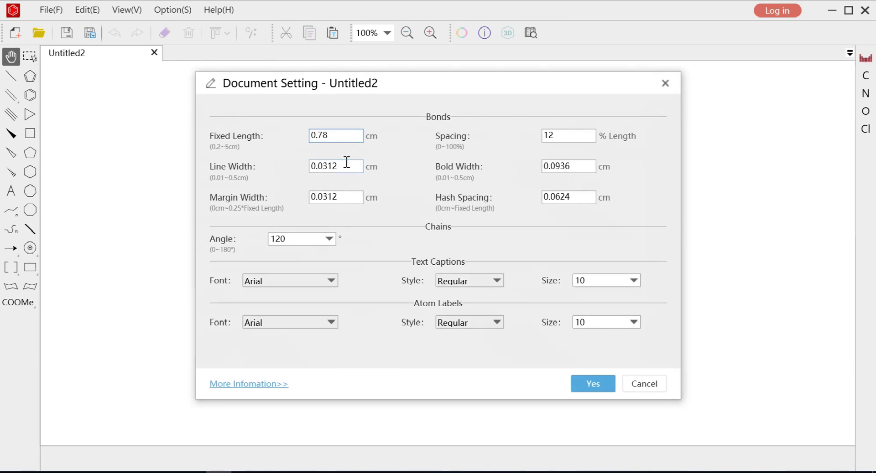
Step: Apply the document settings and draw an irregular closed ring of six single bonds in the upper part of the canvas
{"action": "left_click", "coordinate": [593, 385]}
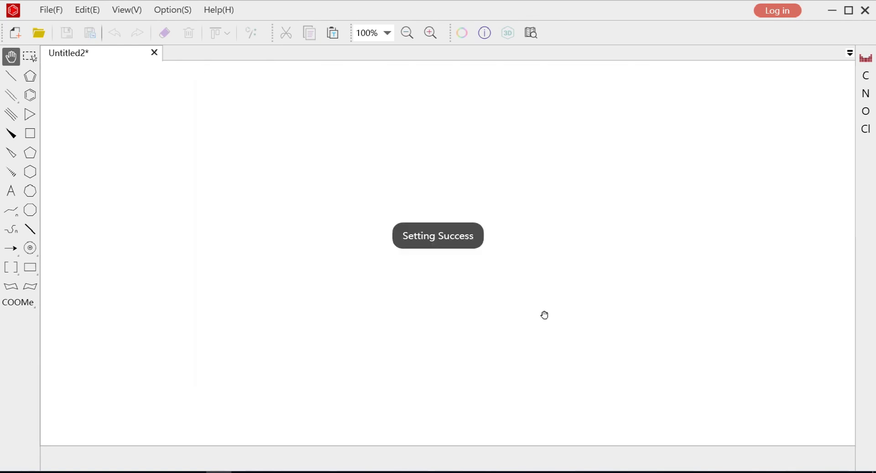
{"action": "left_click", "coordinate": [11, 76]}
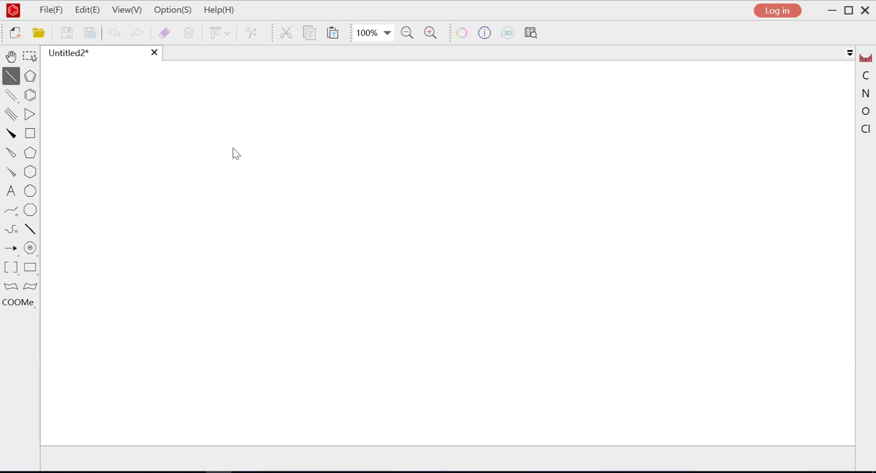
{"action": "left_click", "coordinate": [240, 152]}
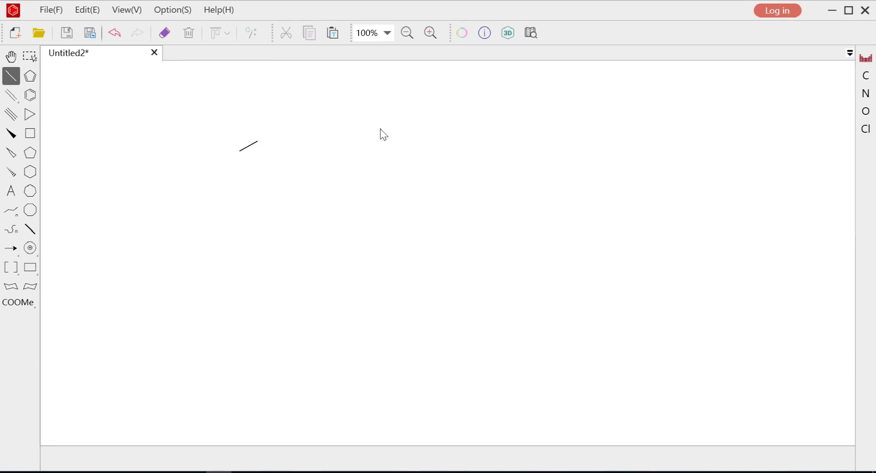
{"action": "left_click", "coordinate": [257, 141]}
{"action": "left_click_drag", "start_coordinate": [271, 168], "coordinate": [277, 168]}
{"action": "left_click_drag", "start_coordinate": [221, 143], "coordinate": [255, 177]}
Step: Clean up the irregular six-bond ring into a regular hexagon
{"action": "left_click", "coordinate": [30, 57]}
{"action": "left_click_drag", "start_coordinate": [187, 109], "coordinate": [322, 221]}
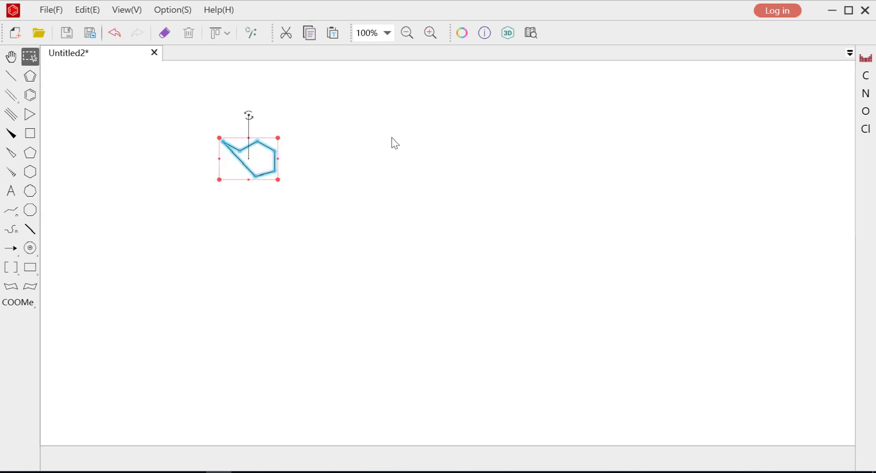
{"action": "left_click", "coordinate": [251, 34]}
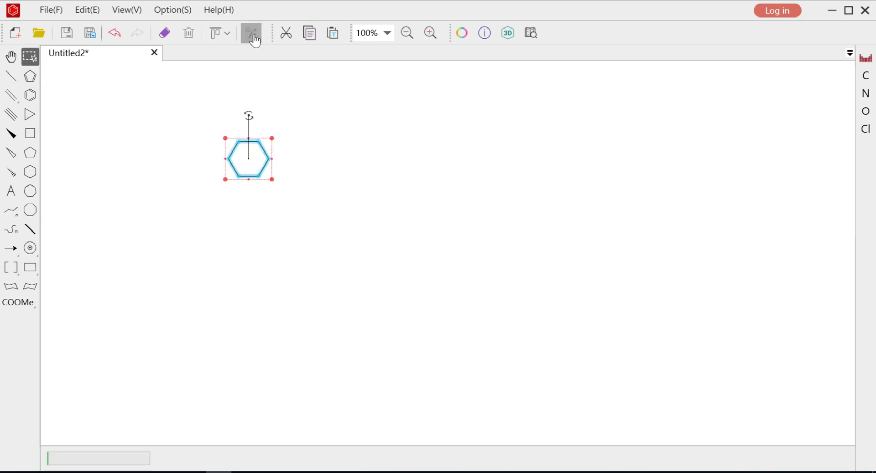
{"action": "left_click", "coordinate": [355, 171]}
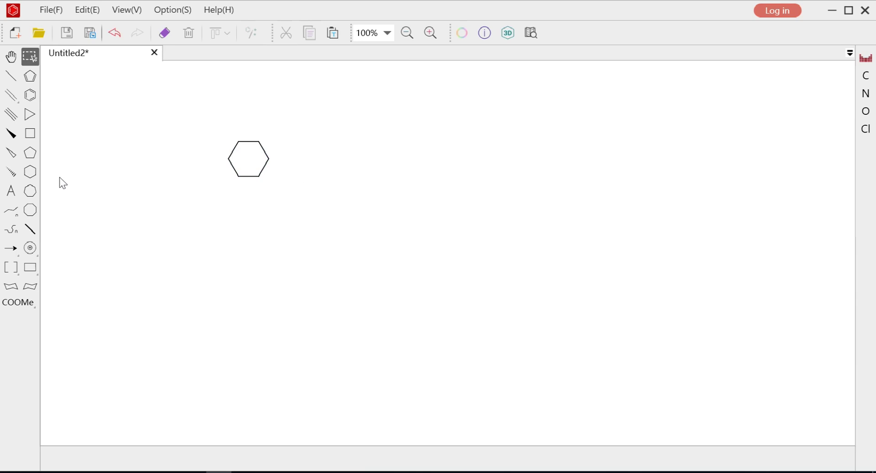
Step: Place a second six-membered ring beside the hexagon and give it three alternating double bonds to form benzene
{"action": "left_click", "coordinate": [29, 177]}
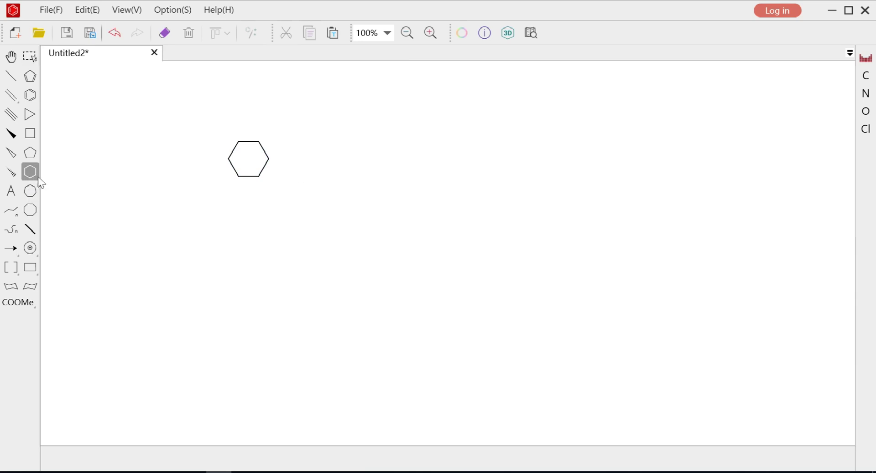
{"action": "left_click", "coordinate": [342, 155]}
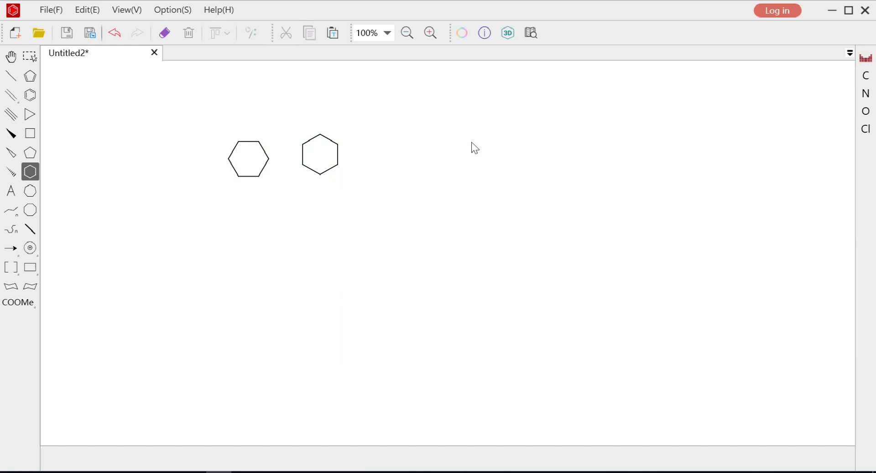
{"action": "left_click", "coordinate": [11, 96]}
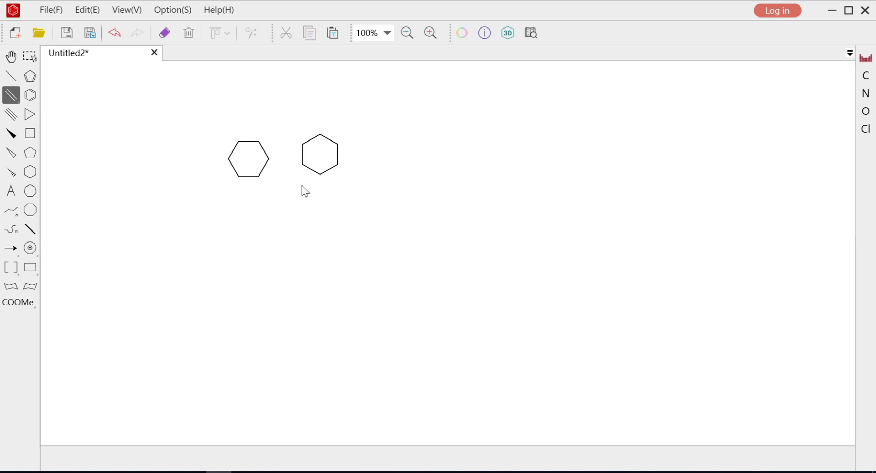
{"action": "left_click", "coordinate": [312, 144]}
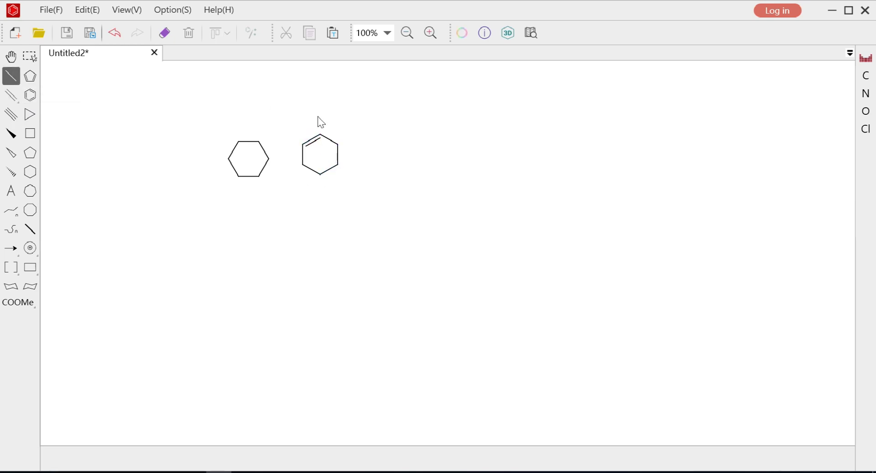
{"action": "left_click", "coordinate": [312, 173]}
{"action": "left_click", "coordinate": [338, 155]}
Step: Place a separate bold double bond, wavy bond and triple bond beside and below the plain hexagon
{"action": "mouse_move", "coordinate": [11, 103]}
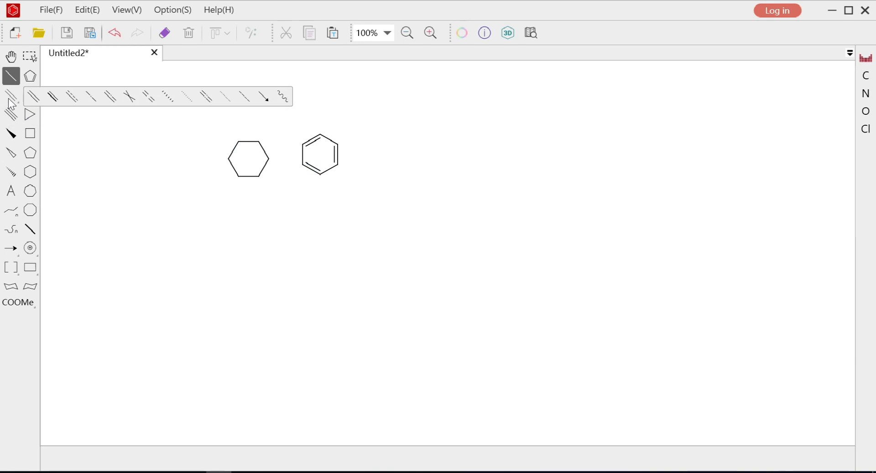
{"action": "left_click", "coordinate": [53, 98]}
{"action": "left_click", "coordinate": [171, 169]}
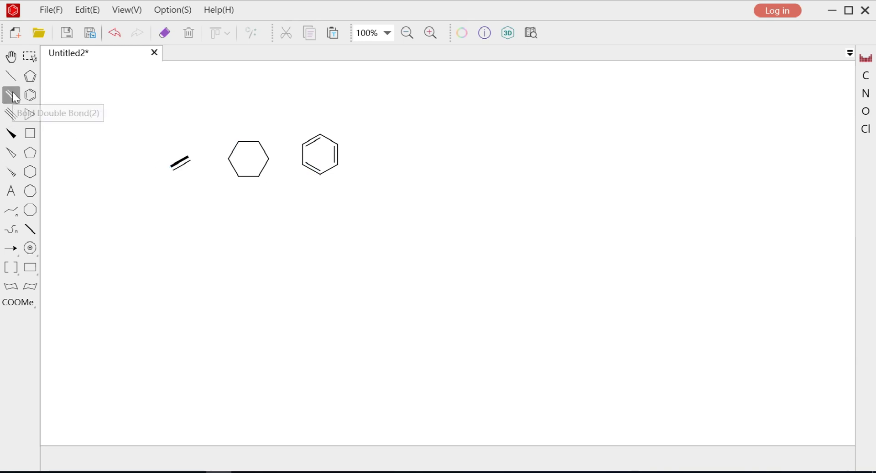
{"action": "left_click", "coordinate": [185, 204]}
{"action": "left_click", "coordinate": [239, 206]}
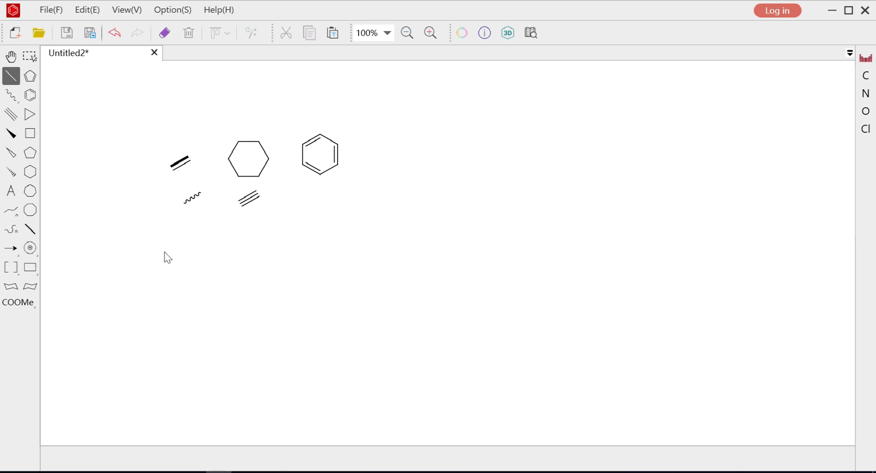
Step: Draw a zigzag chain of six single bonds bond by bond, below the wavy and triple bonds
{"action": "left_click", "coordinate": [189, 245]}
{"action": "left_click", "coordinate": [206, 252]}
{"action": "left_click", "coordinate": [223, 244]}
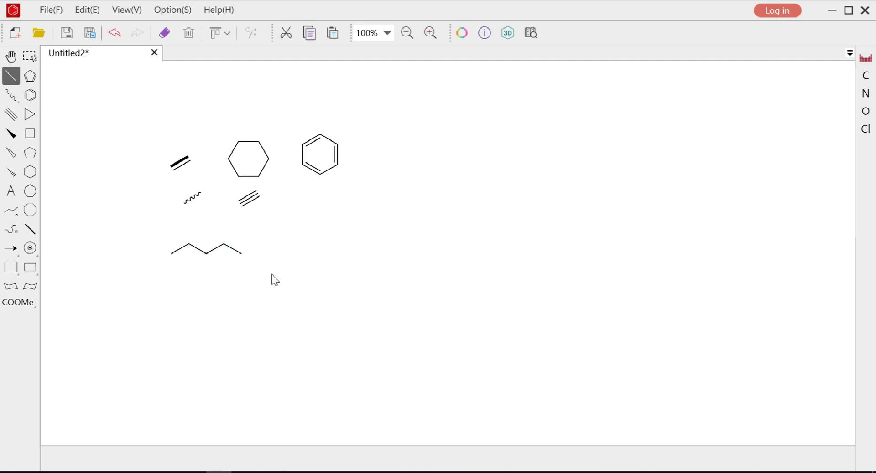
{"action": "left_click", "coordinate": [242, 253]}
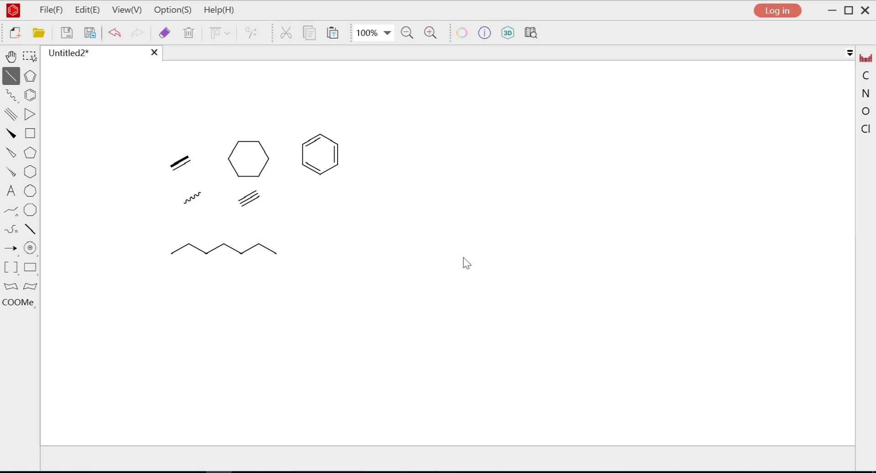
Step: With the chain tools, draw a six-bond zigzag chain below the first one and a closed cross-shaped ring of 14 bonds beneath it
{"action": "left_click", "coordinate": [10, 211]}
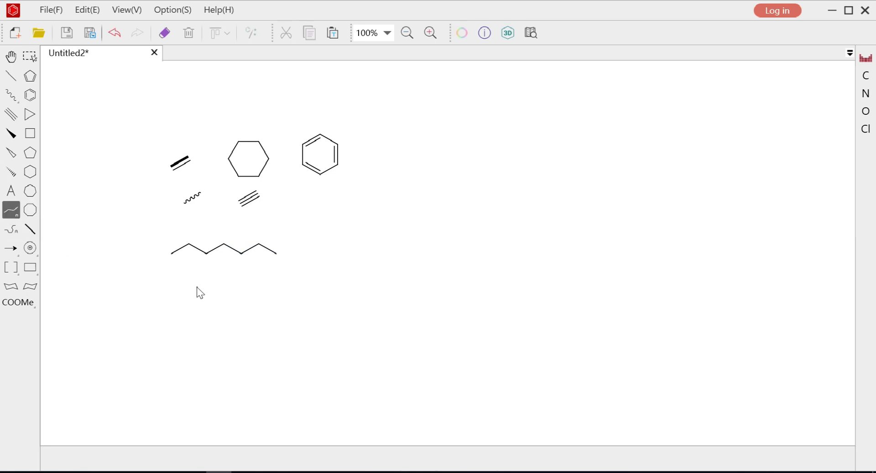
{"action": "left_click_drag", "start_coordinate": [171, 293], "coordinate": [288, 290]}
{"action": "left_click", "coordinate": [11, 230]}
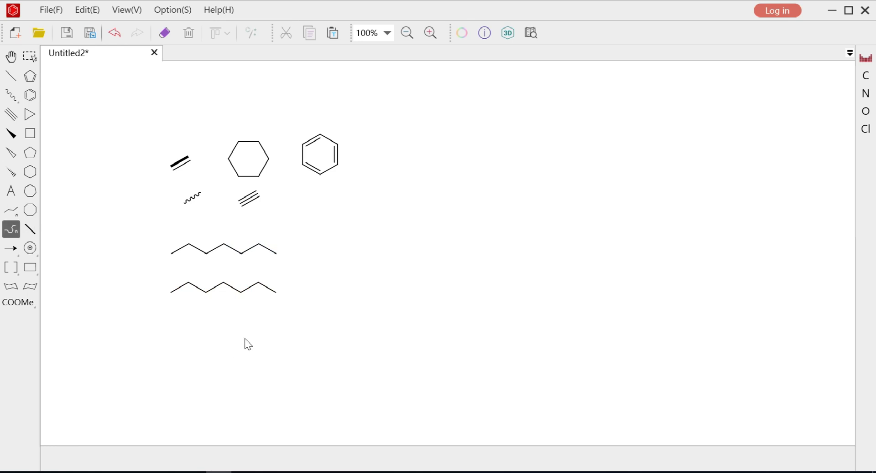
{"action": "mouse_move", "coordinate": [248, 346]}
{"action": "left_mouse_down"}
{"action": "mouse_move", "coordinate": [289, 389]}
{"action": "mouse_move", "coordinate": [324, 364]}
{"action": "mouse_move", "coordinate": [264, 334]}
{"action": "mouse_move", "coordinate": [246, 342]}
{"action": "left_mouse_up"}
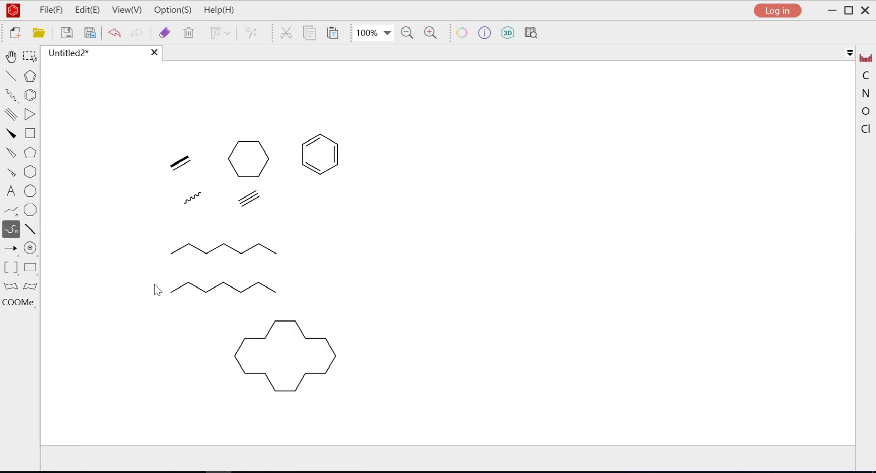
Step: Attach a hollow wedge bond and a solid wedge bond to the third carbon from the left of the upper chain
{"action": "left_click", "coordinate": [11, 154]}
{"action": "left_click", "coordinate": [207, 254]}
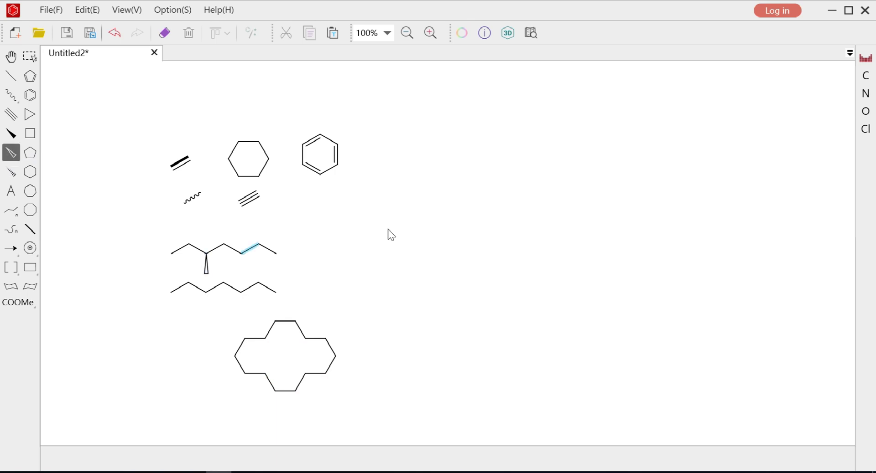
{"action": "left_click", "coordinate": [11, 134]}
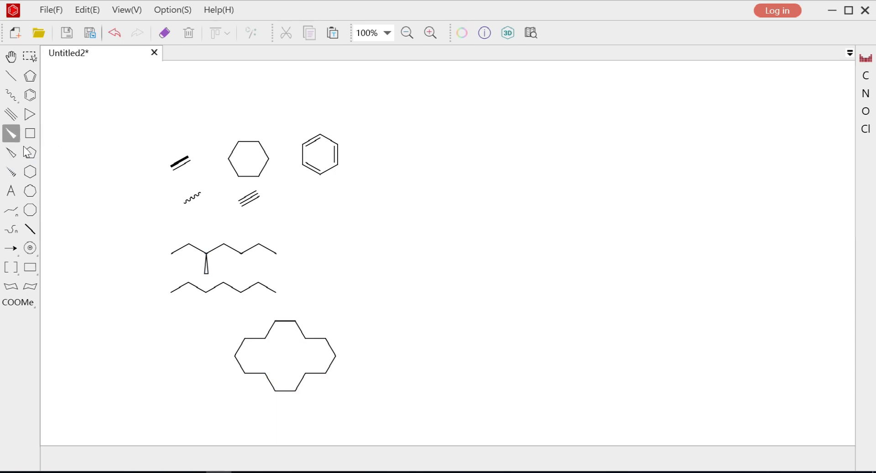
{"action": "left_click", "coordinate": [207, 255]}
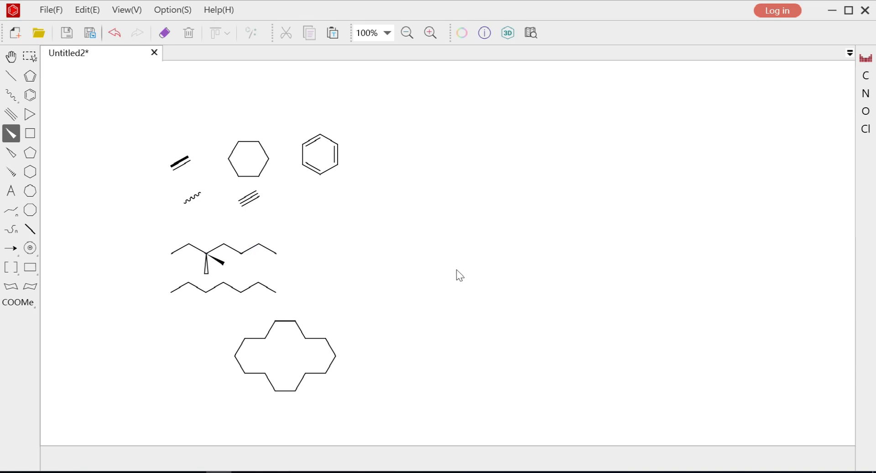
Step: Attach a single bond to the benzene ring's upper-right carbon and set its end atom to H from the periodic table
{"action": "left_click", "coordinate": [12, 82]}
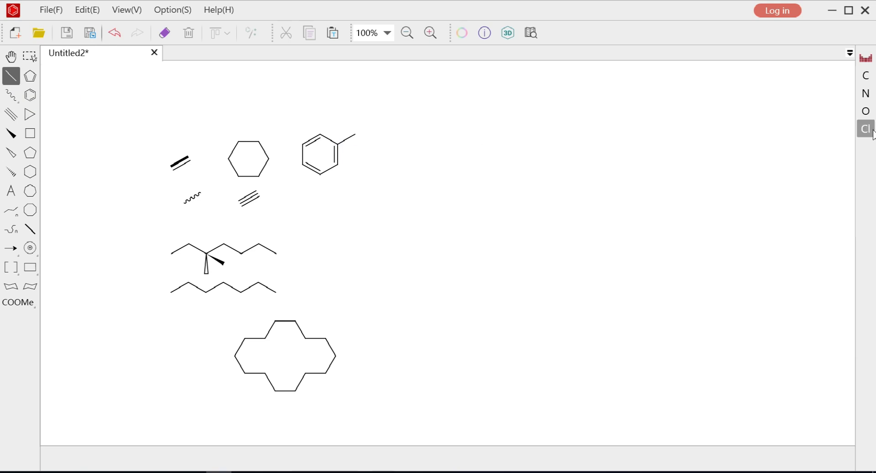
{"action": "left_click", "coordinate": [865, 58]}
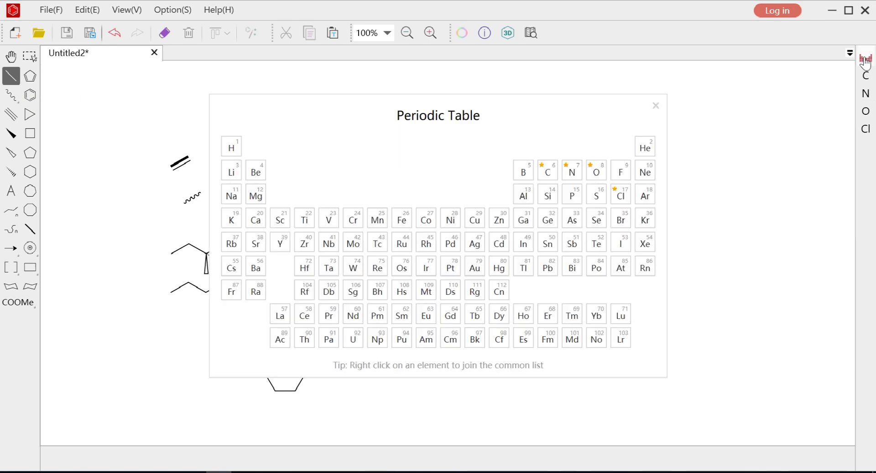
{"action": "left_click", "coordinate": [231, 146]}
{"action": "left_click", "coordinate": [656, 106]}
{"action": "left_click", "coordinate": [355, 133]}
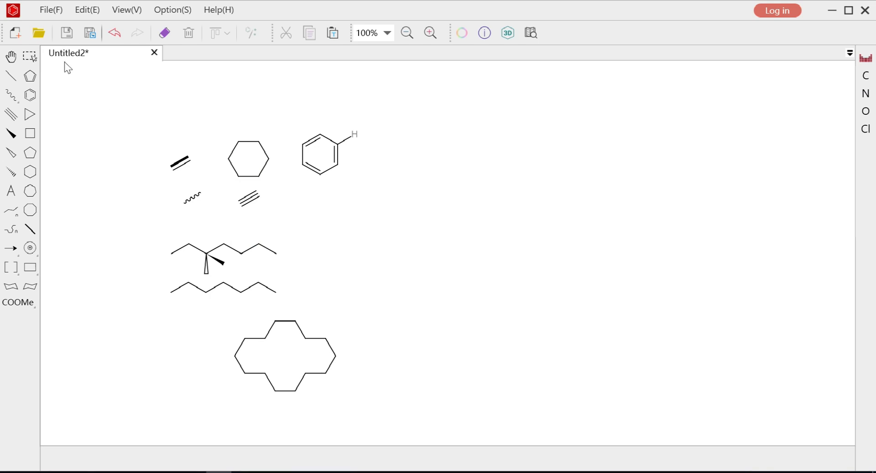
Step: Move the benzene ring with its H substituent down and to the right, into the empty canvas area
{"action": "left_click_drag", "start_coordinate": [291, 121], "coordinate": [382, 211]}
{"action": "left_click_drag", "start_coordinate": [360, 177], "coordinate": [439, 213]}
{"action": "left_click", "coordinate": [506, 213]}
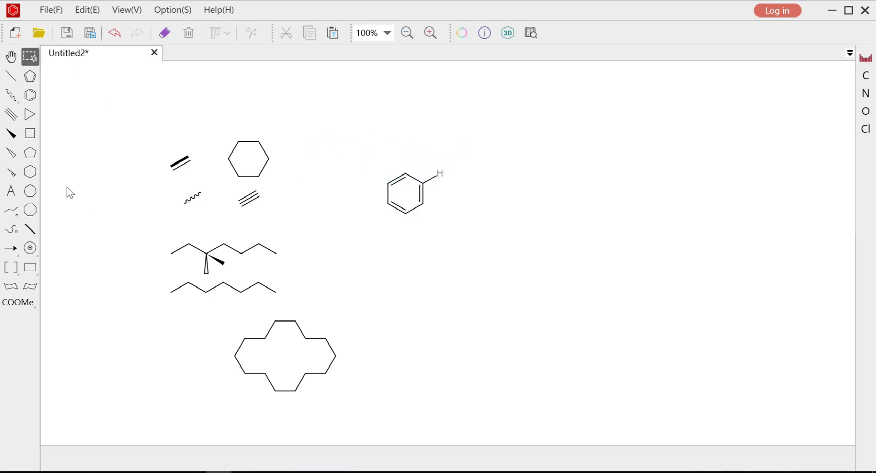
Step: Add a "+" text caption to the right of the benzene structure
{"action": "left_click", "coordinate": [11, 192]}
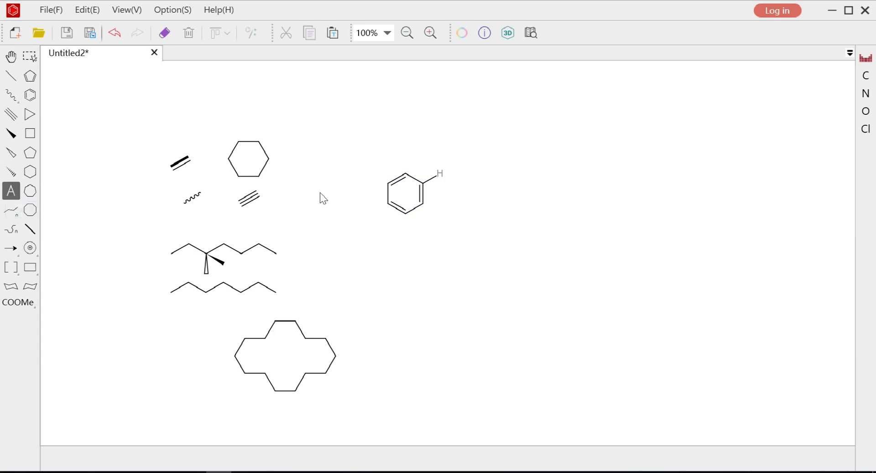
{"action": "left_click", "coordinate": [451, 192]}
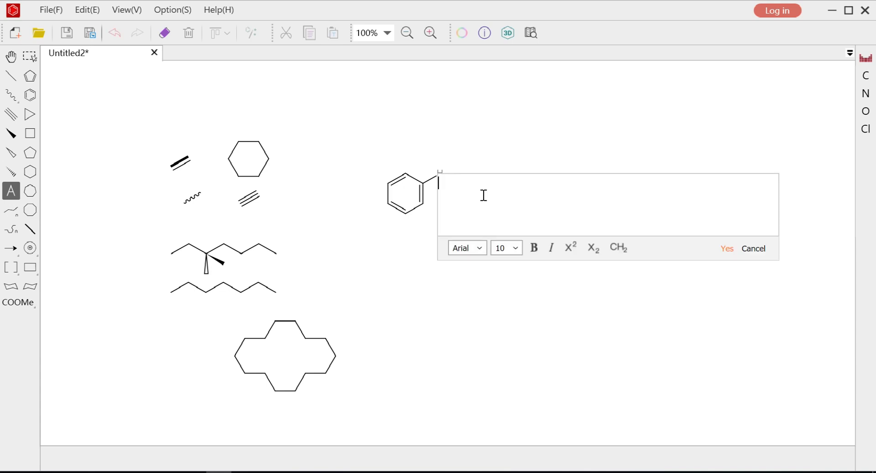
{"action": "type", "text": "+"}
{"action": "left_click", "coordinate": [725, 250]}
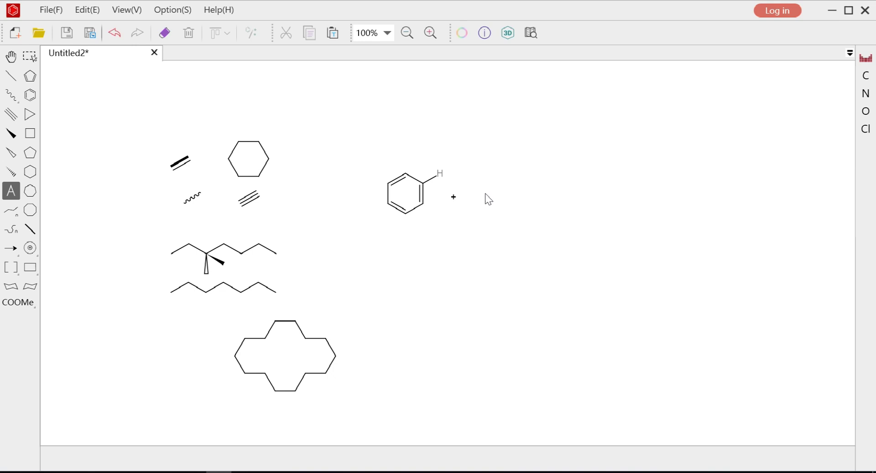
Step: Add the text caption HNO3 after the plus sign, with the 3 formatted as a chemical-formula subscript
{"action": "left_click", "coordinate": [501, 196]}
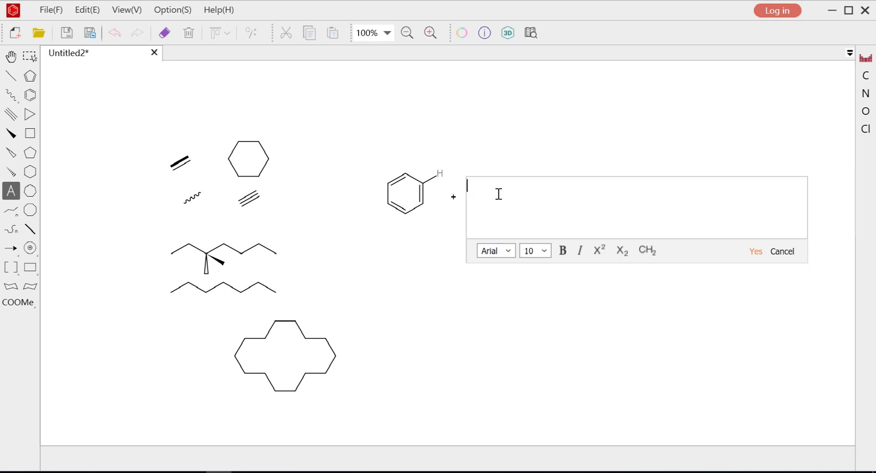
{"action": "type", "text": "HNO"}
{"action": "left_click", "coordinate": [653, 252]}
{"action": "type", "text": "3"}
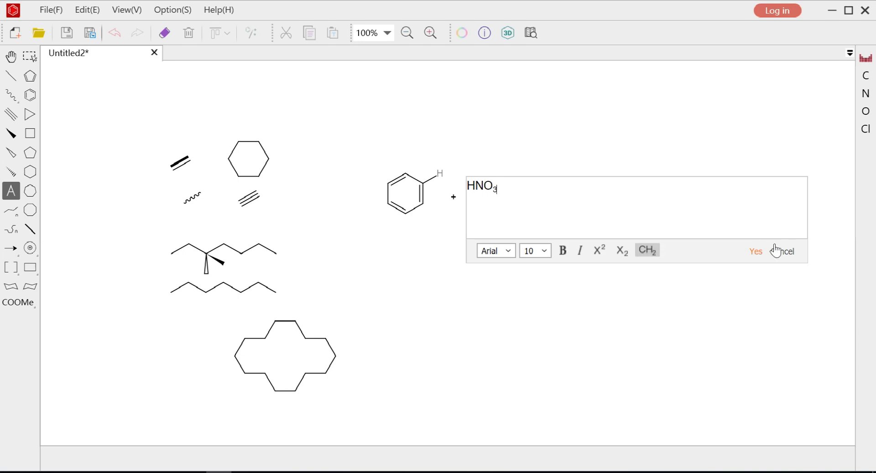
{"action": "left_click", "coordinate": [755, 253]}
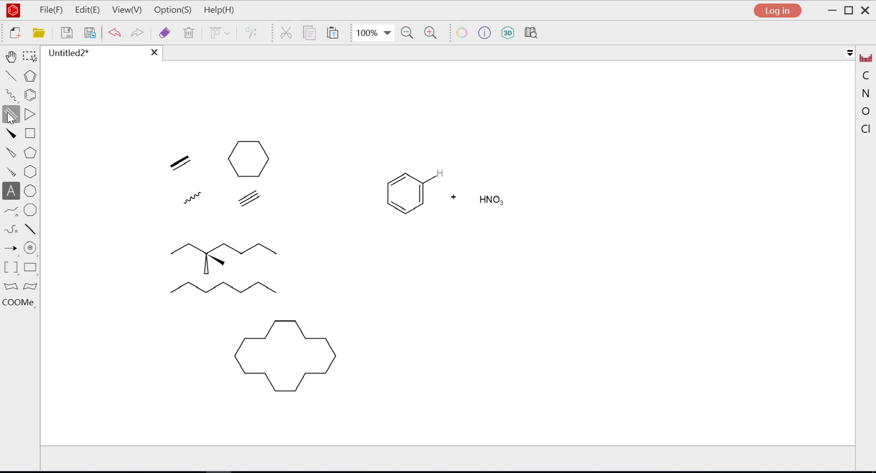
Step: Draw a reaction arrow to the right of HNO3 and add the caption H2SO4 above it, with chemical-formula subscripts
{"action": "left_click", "coordinate": [11, 249]}
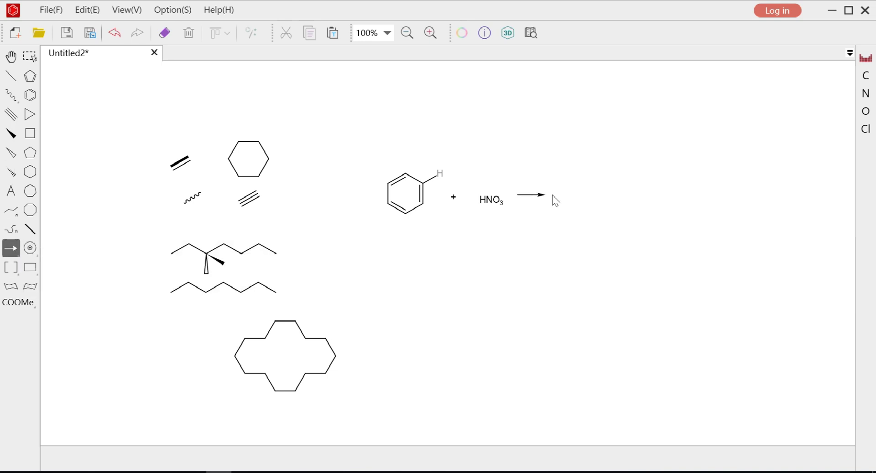
{"action": "left_click_drag", "start_coordinate": [588, 195], "coordinate": [587, 195]}
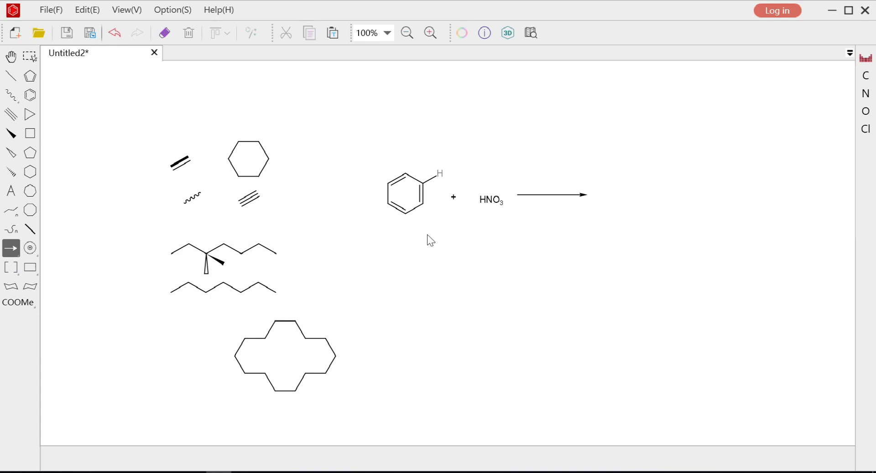
{"action": "left_click", "coordinate": [11, 190]}
{"action": "left_click", "coordinate": [548, 188]}
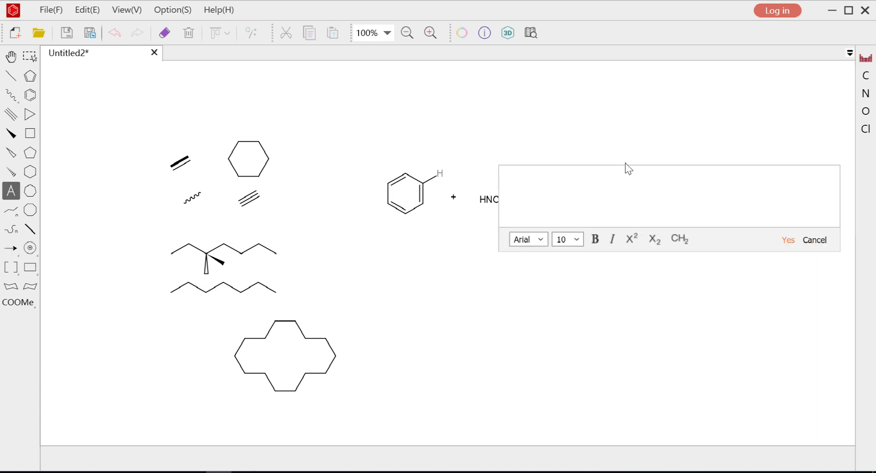
{"action": "type", "text": "H2SO4"}
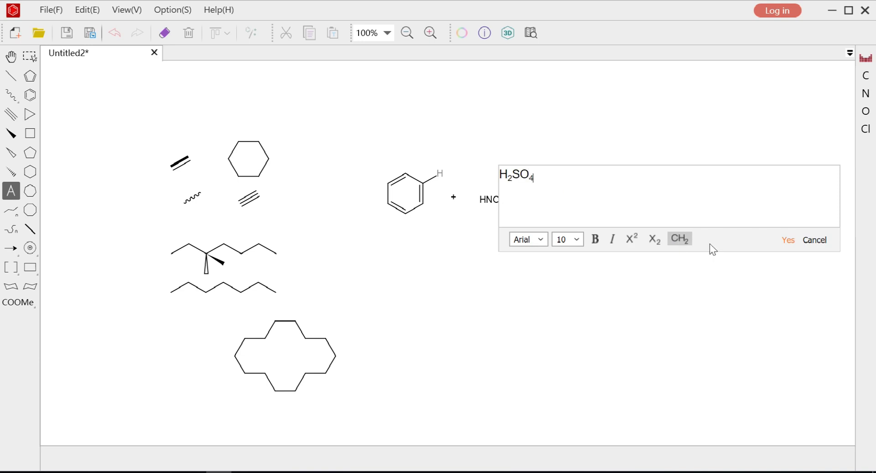
{"action": "left_click", "coordinate": [790, 242]}
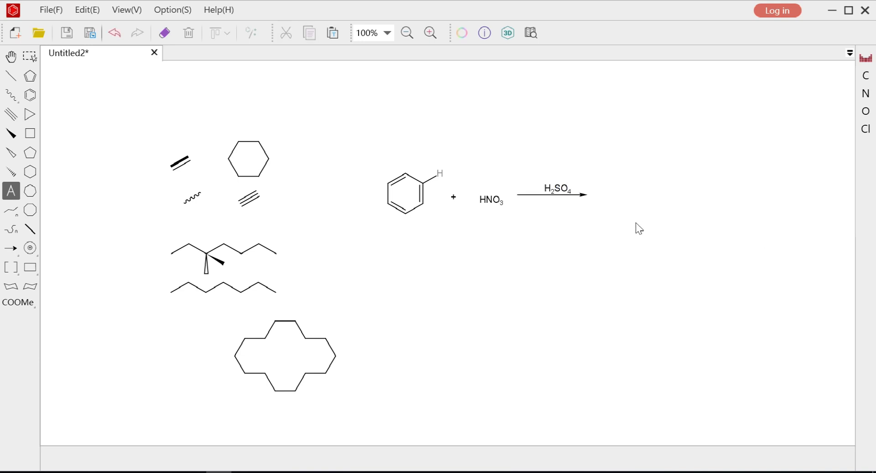
{"action": "left_click_drag", "start_coordinate": [559, 190], "coordinate": [552, 188]}
Step: Copy the benzene ring with its H substituent and place the copy to the right of the reaction arrow, level with the original
{"action": "left_click", "coordinate": [30, 57]}
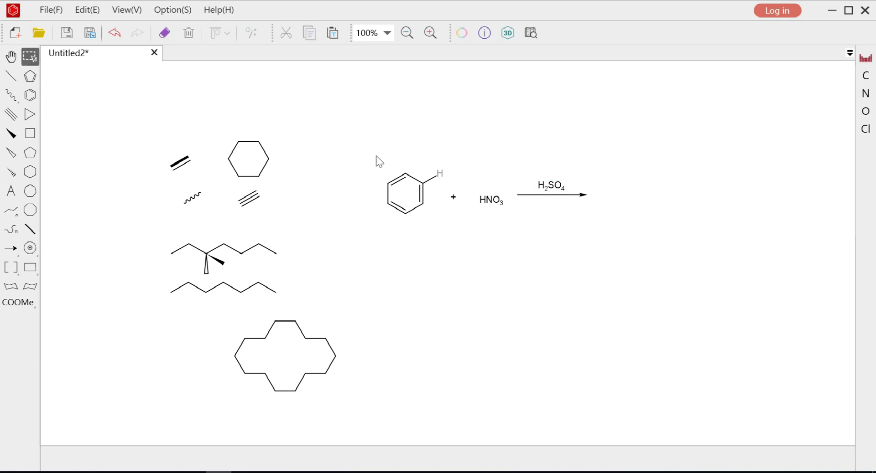
{"action": "left_click_drag", "start_coordinate": [374, 155], "coordinate": [446, 229]}
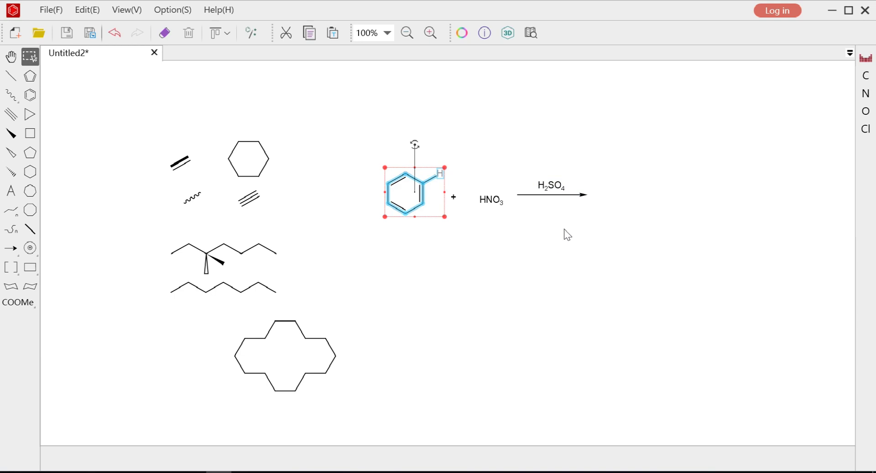
{"action": "left_click", "coordinate": [620, 177]}
{"action": "key", "text": "ctrl+v"}
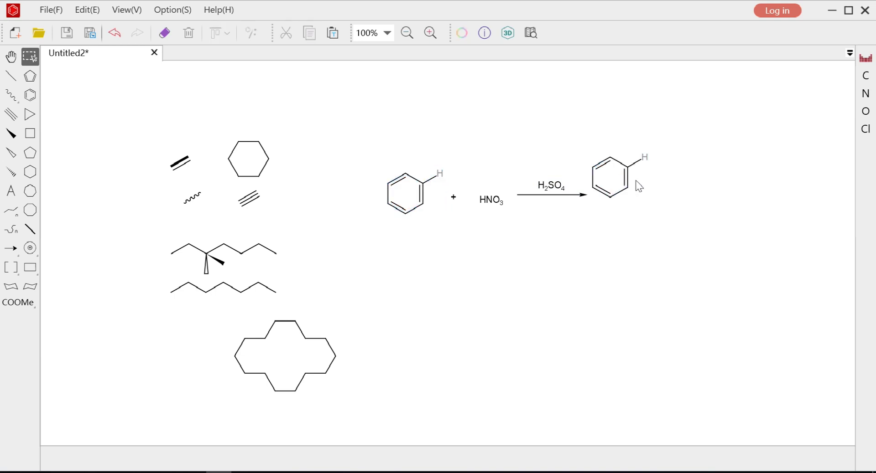
{"action": "left_click", "coordinate": [115, 32]}
{"action": "left_click_drag", "start_coordinate": [361, 151], "coordinate": [660, 200]}
{"action": "left_click", "coordinate": [733, 203]}
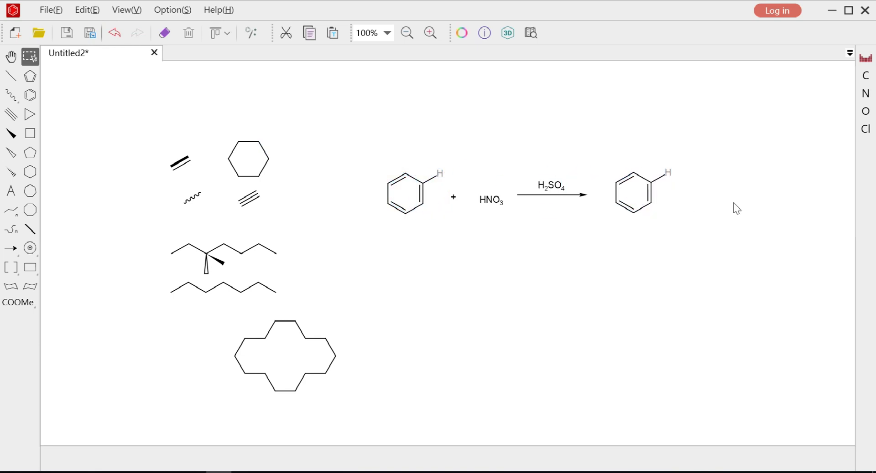
Step: Replace the H label on the product benzene ring with NO2, with the 2 as a subscript
{"action": "left_click", "coordinate": [11, 191]}
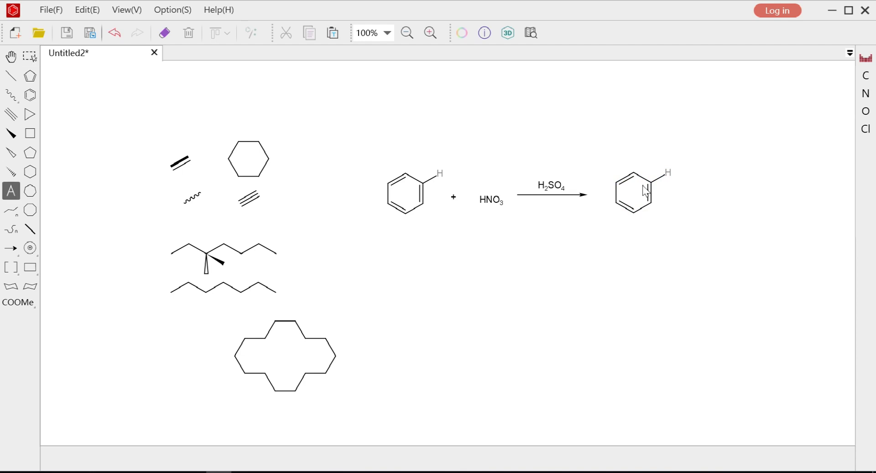
{"action": "left_click", "coordinate": [668, 174]}
{"action": "key", "text": "BackSpace"}
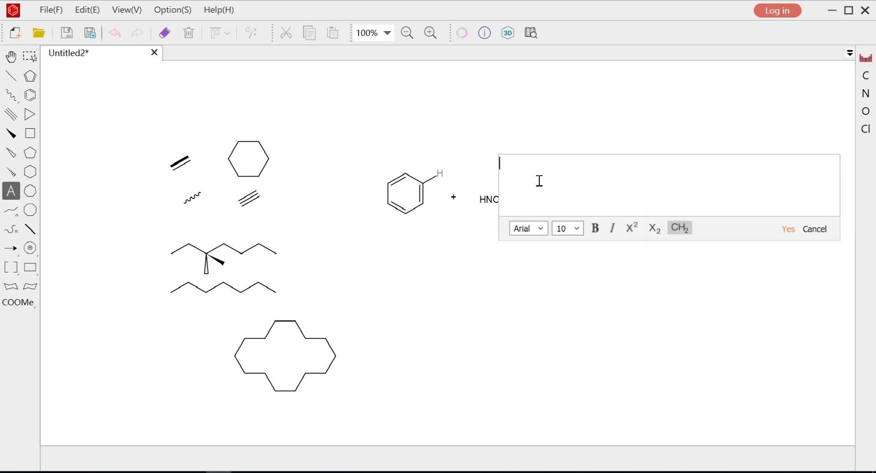
{"action": "type", "text": "NO2"}
{"action": "left_click", "coordinate": [788, 229]}
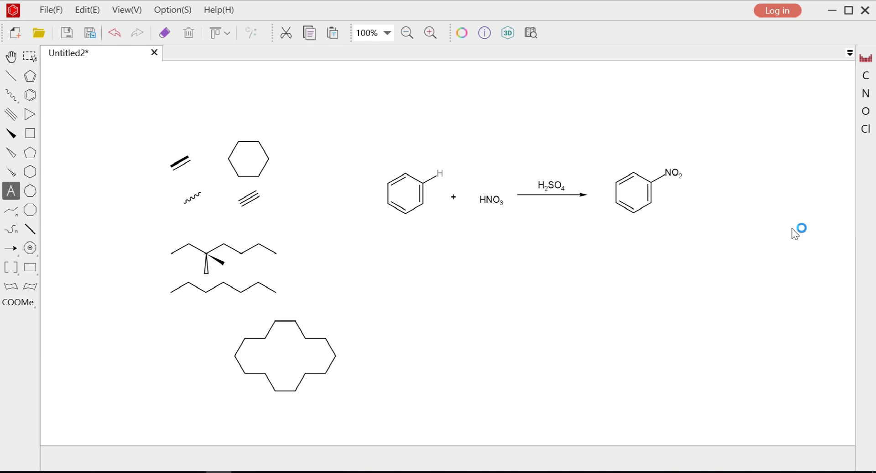
Step: Add the text captions "+" and H2O to the right of the nitrobenzene product, with the 2 as a chemical-formula subscript
{"action": "left_click", "coordinate": [694, 197]}
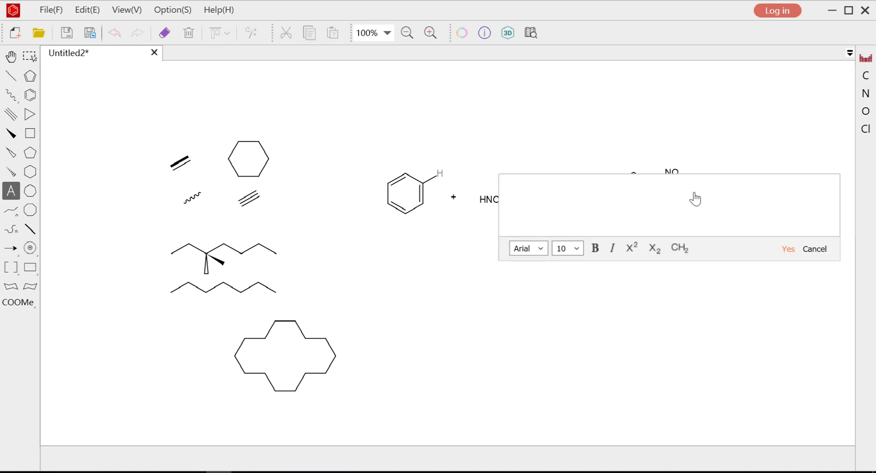
{"action": "type", "text": "+"}
{"action": "left_click", "coordinate": [787, 249]}
{"action": "left_click", "coordinate": [730, 202]}
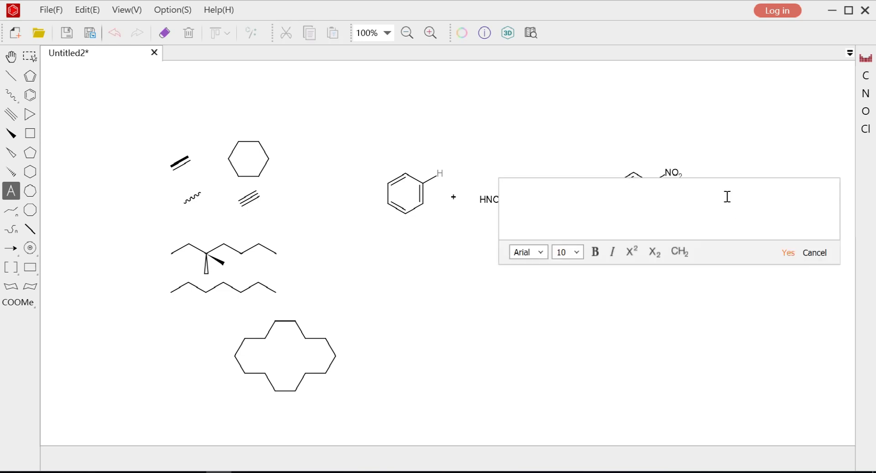
{"action": "left_click", "coordinate": [680, 251]}
{"action": "type", "text": "H2O"}
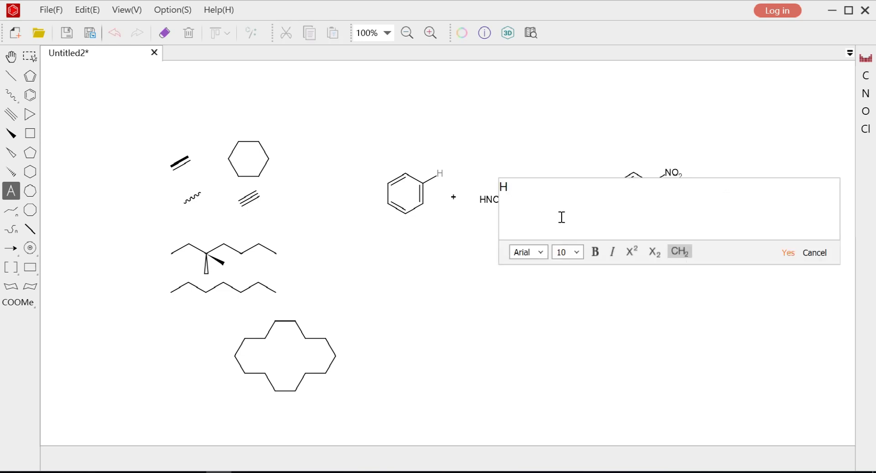
{"action": "left_click", "coordinate": [790, 256]}
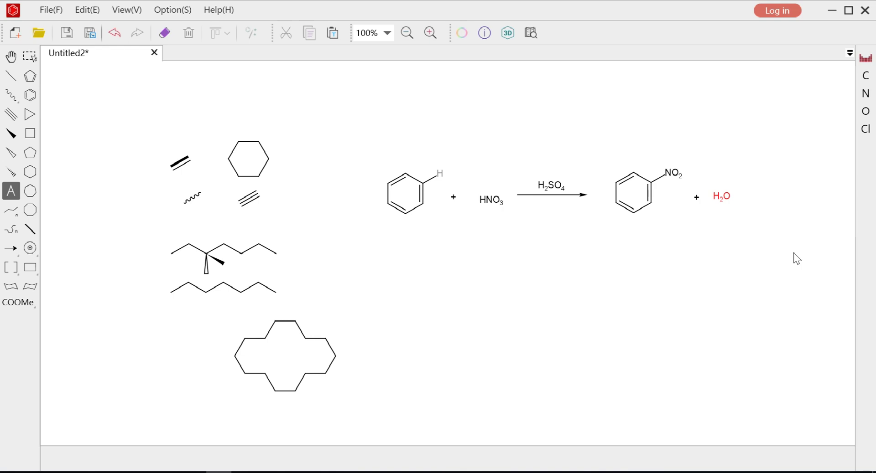
Step: Examine the reactant benzene as a rotatable 3D model in the Space Filling, Sticks and Ball & Stick display styles
{"action": "key", "text": "Escape"}
{"action": "left_click_drag", "start_coordinate": [354, 146], "coordinate": [454, 239]}
{"action": "left_click", "coordinate": [519, 34]}
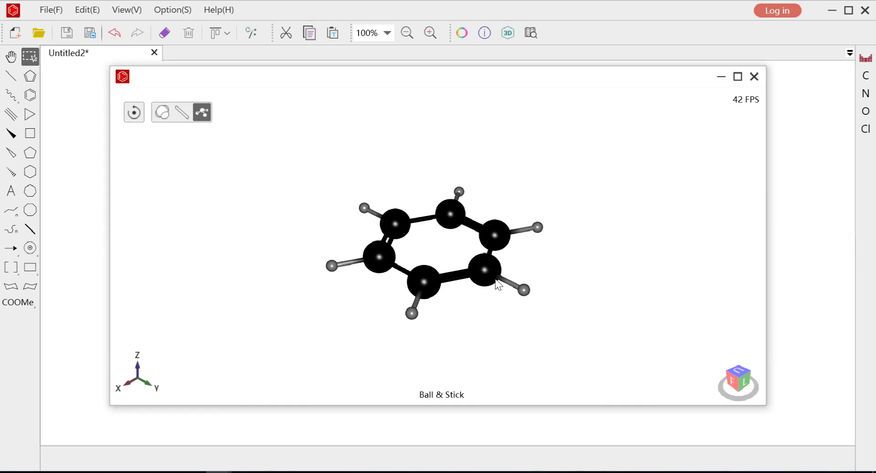
{"action": "left_click_drag", "start_coordinate": [466, 235], "coordinate": [536, 231]}
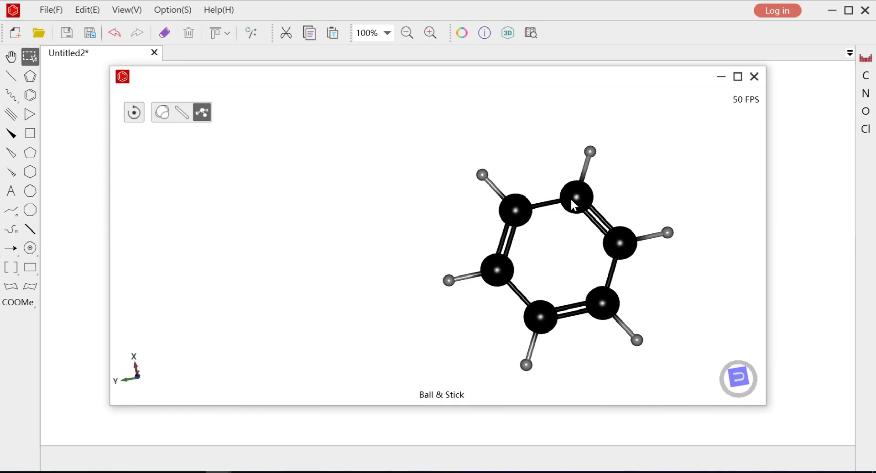
{"action": "left_click_drag", "start_coordinate": [573, 205], "coordinate": [540, 201]}
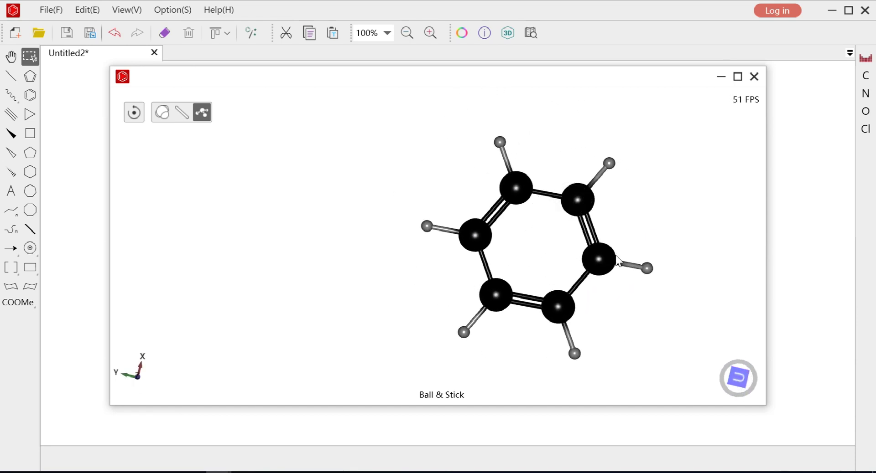
{"action": "left_click", "coordinate": [163, 114]}
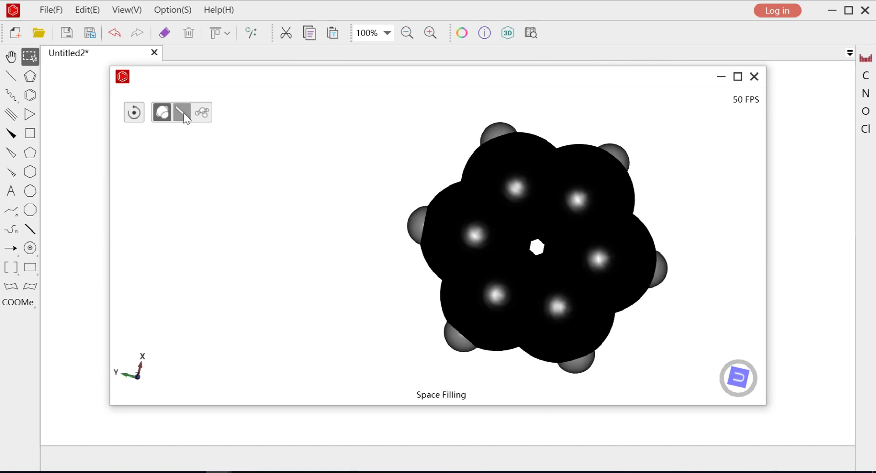
{"action": "left_click", "coordinate": [184, 113]}
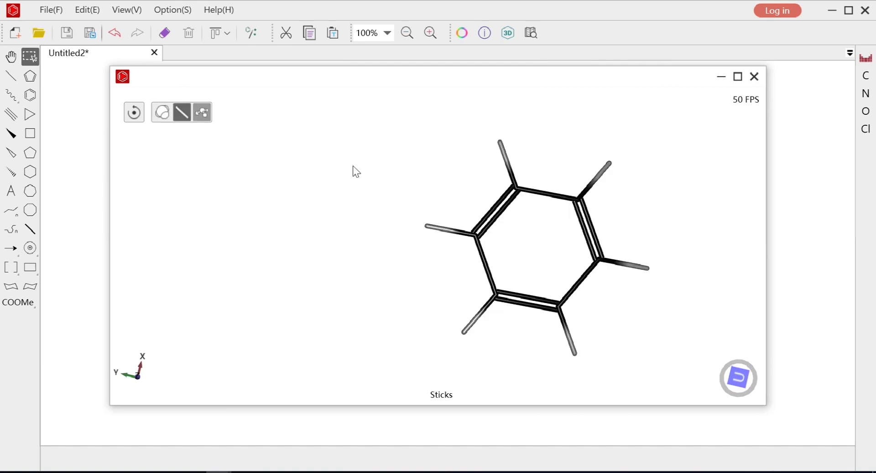
{"action": "left_click", "coordinate": [203, 113]}
{"action": "left_click", "coordinate": [754, 77]}
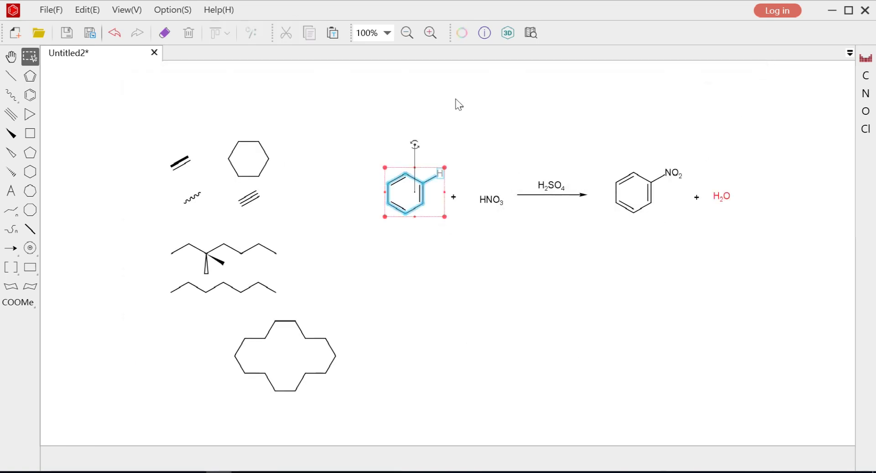
Step: Color the selected reactant benzene ring and its H substituent red
{"action": "left_click", "coordinate": [462, 33]}
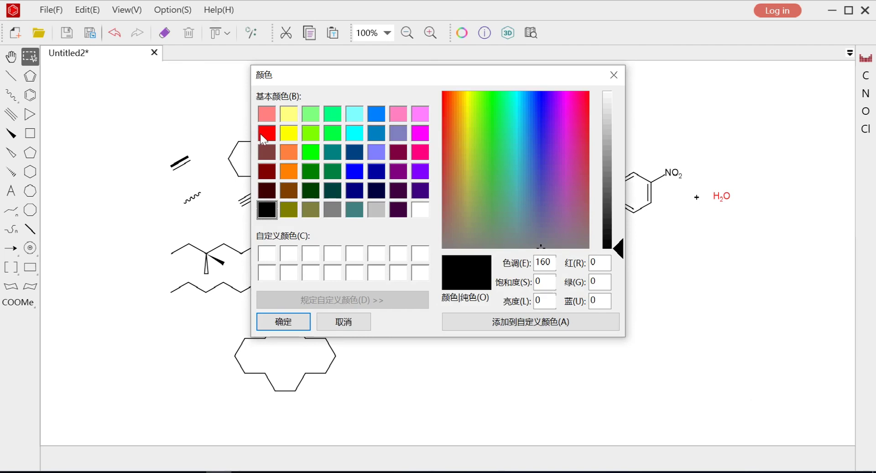
{"action": "left_click", "coordinate": [266, 133]}
{"action": "left_click", "coordinate": [284, 323]}
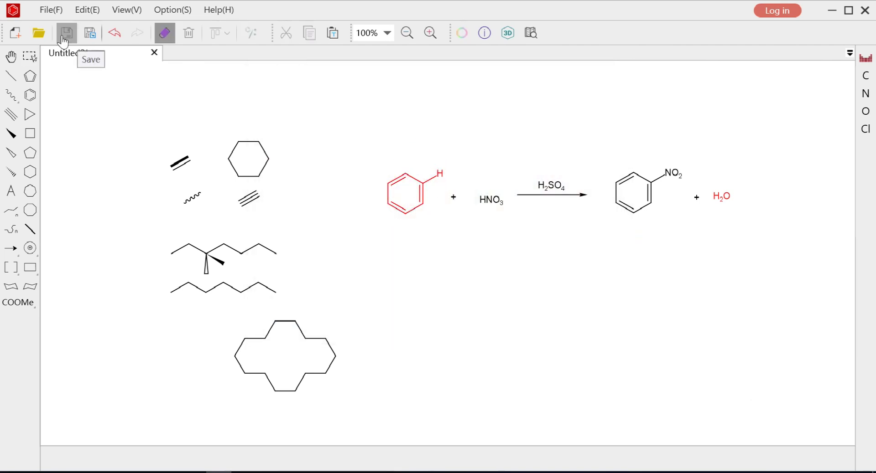
Step: Save the drawing in the work folder as KingDraw1 in the CDX File (*.cdx) format
{"action": "left_click", "coordinate": [64, 42]}
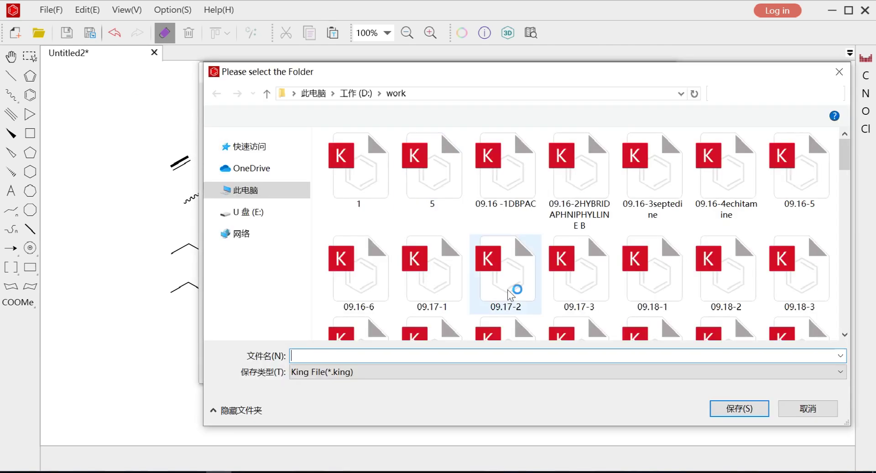
{"action": "left_click", "coordinate": [310, 356]}
{"action": "type", "text": "KingDraw1"}
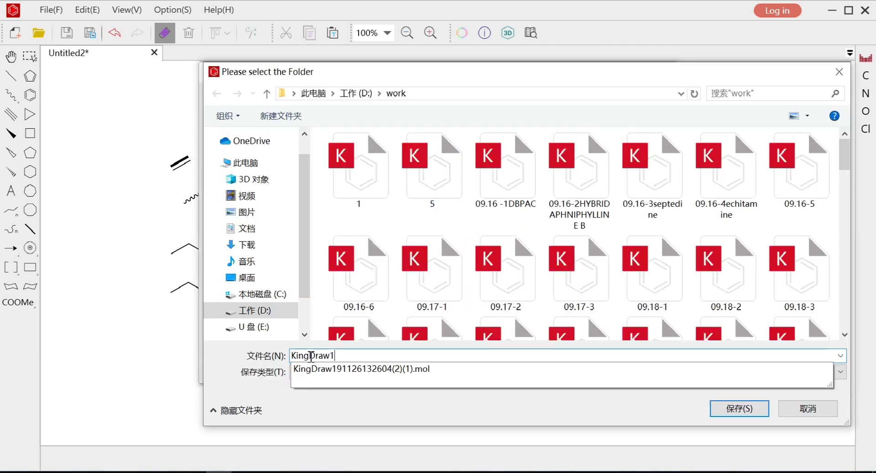
{"action": "left_click", "coordinate": [439, 401]}
{"action": "left_click", "coordinate": [405, 372]}
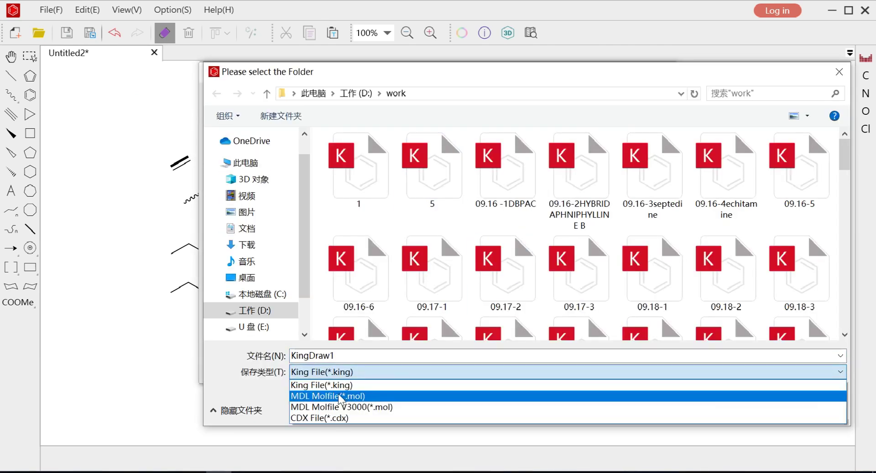
{"action": "left_click", "coordinate": [331, 418]}
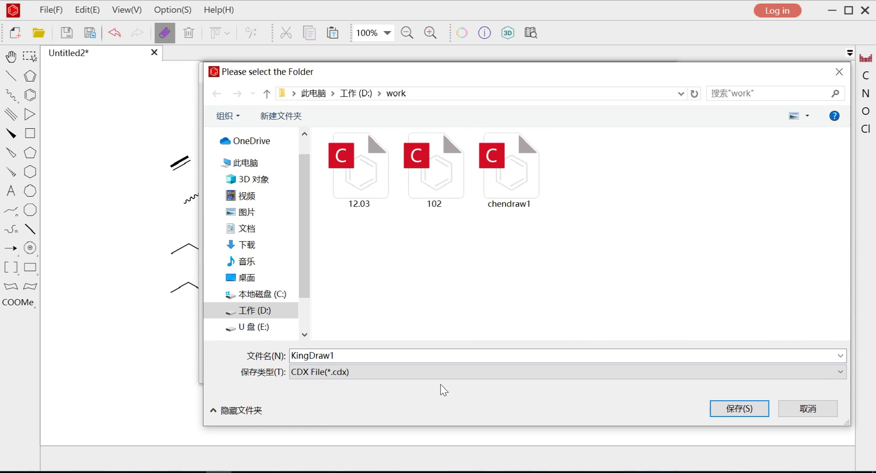
{"action": "left_click", "coordinate": [745, 409]}
Step: Show File Management and expand the work folder in the local KingDraw Workspace
{"action": "left_click", "coordinate": [127, 9]}
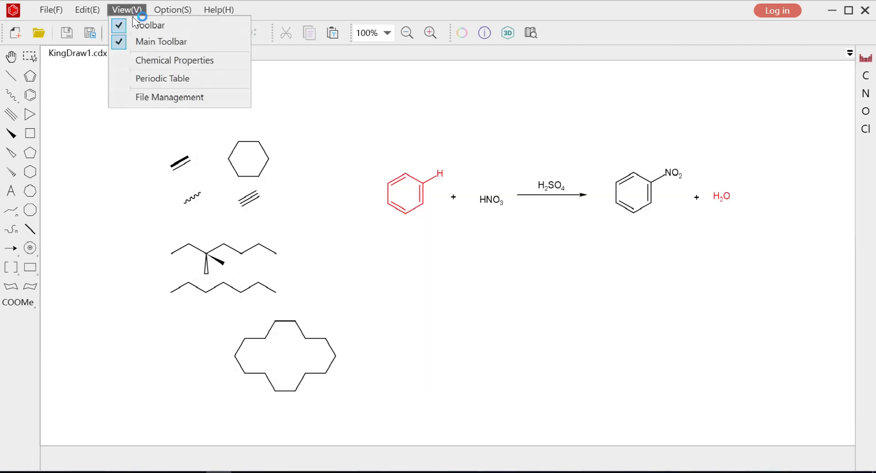
{"action": "left_click", "coordinate": [160, 95]}
{"action": "left_click", "coordinate": [670, 133]}
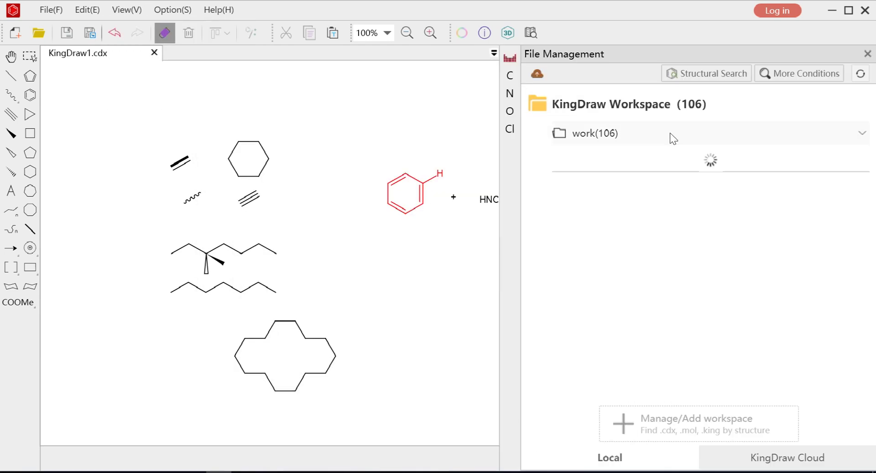